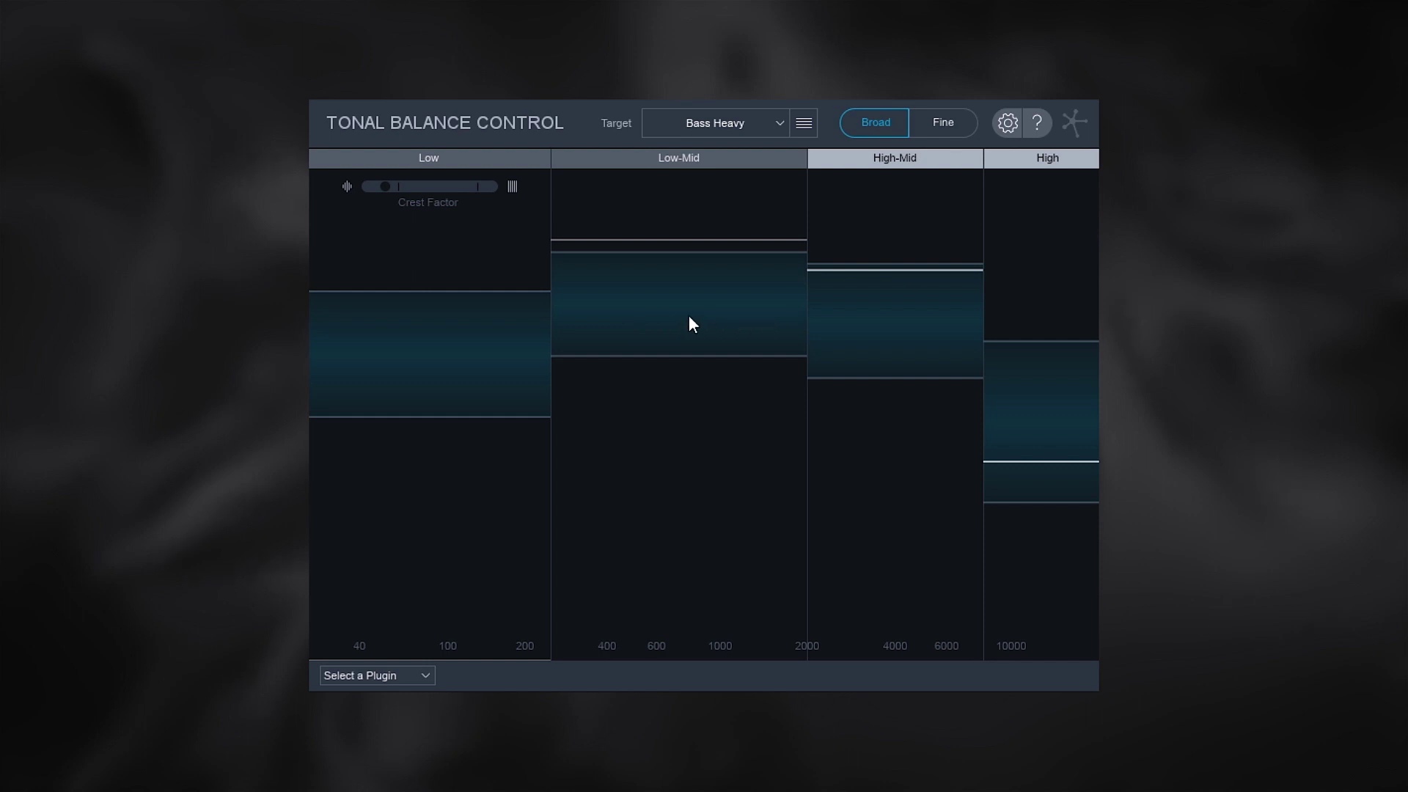
- Switch the Bass Heavy target display from Broad to Fine for a continuous curve
click(945, 125)
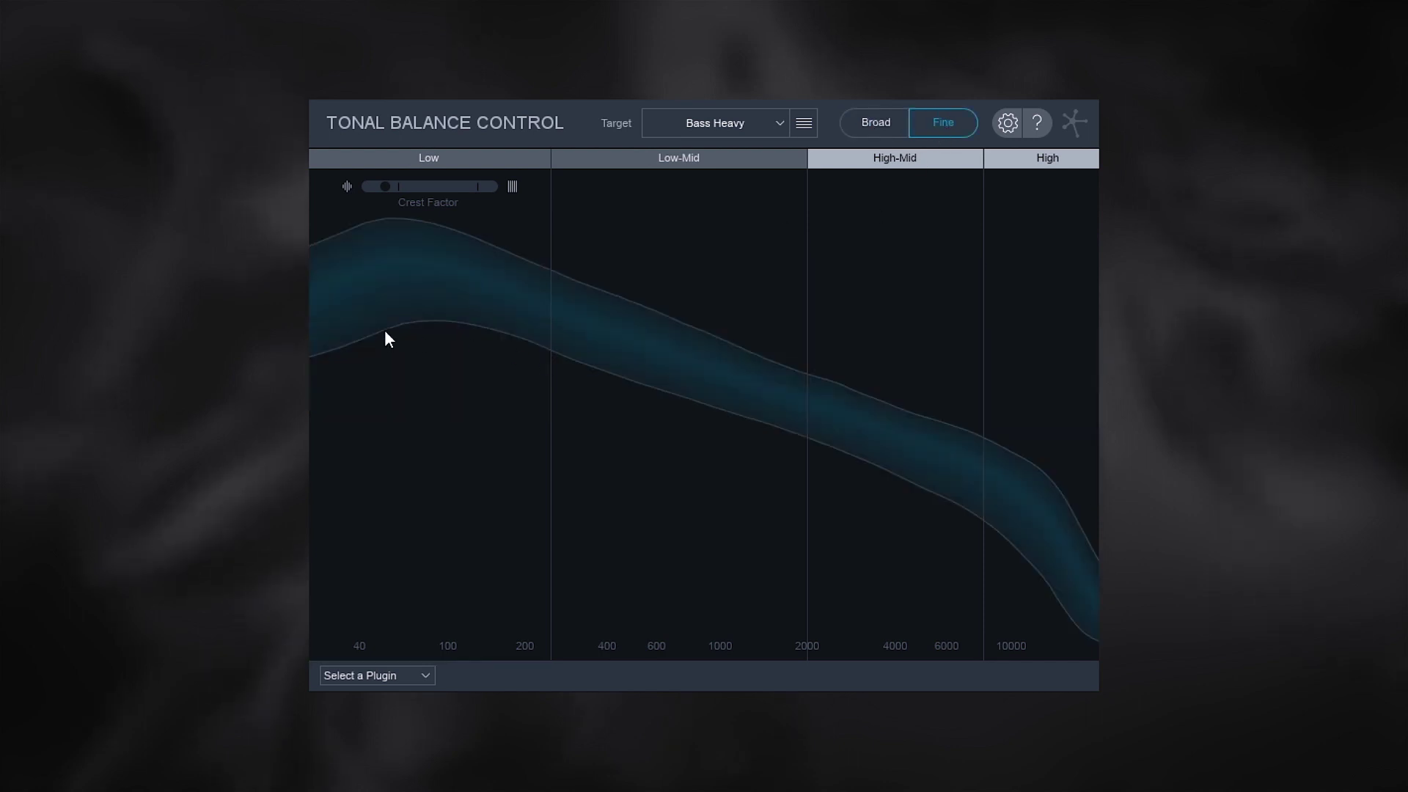
- Return to the Broad four-band view and select the Modern target curve
click(861, 133)
click(742, 125)
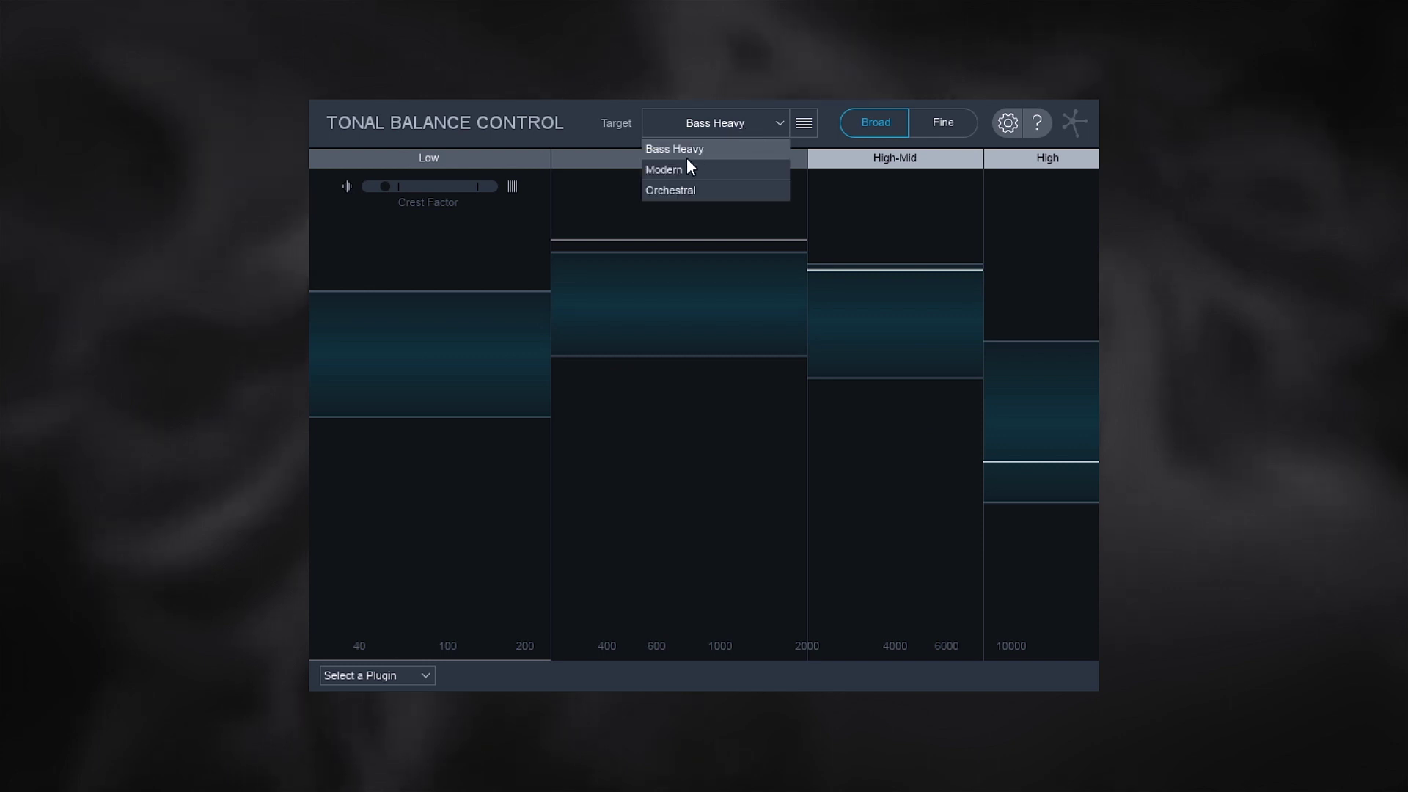
click(671, 171)
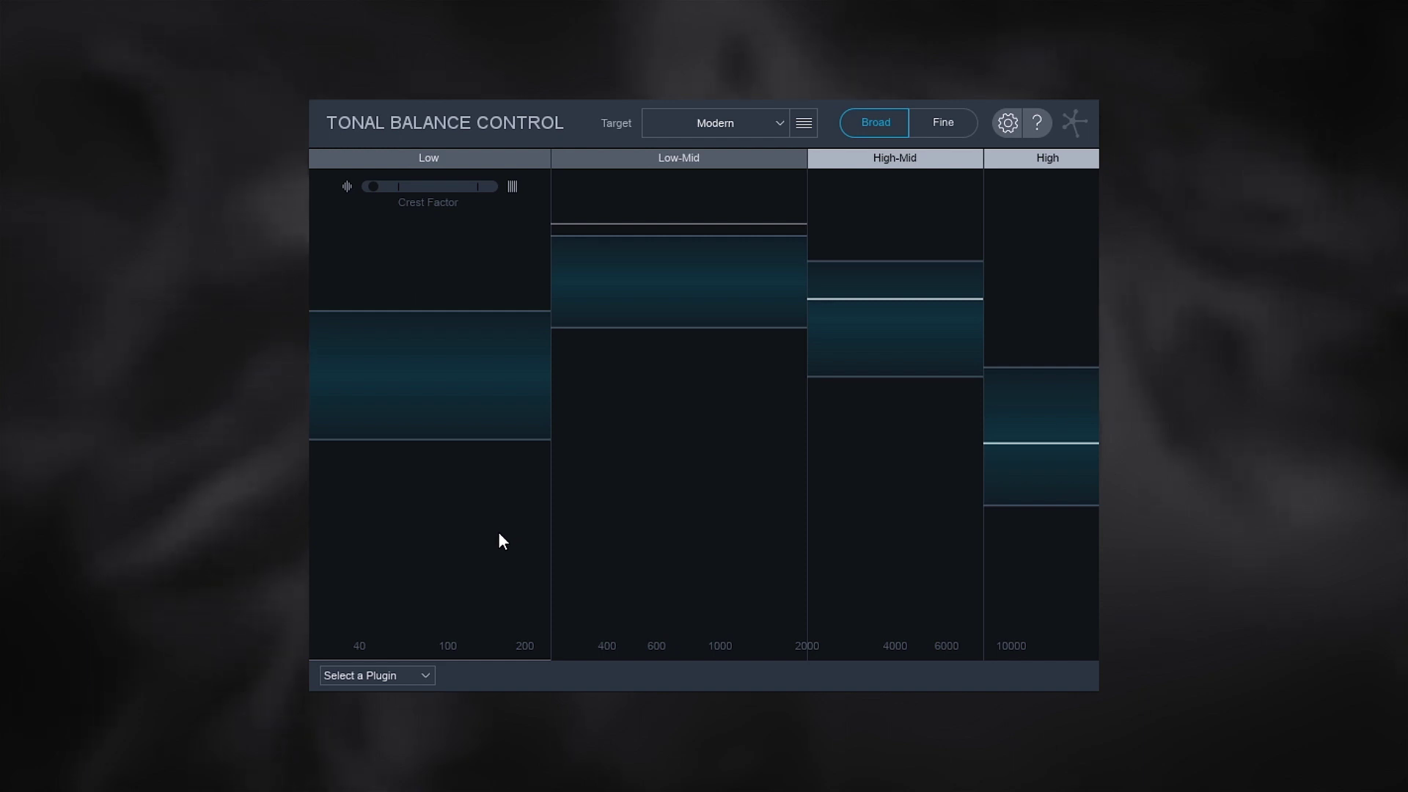
- Load the EQ - chord stabs instance and make band 4 dynamic with sidechain
click(417, 676)
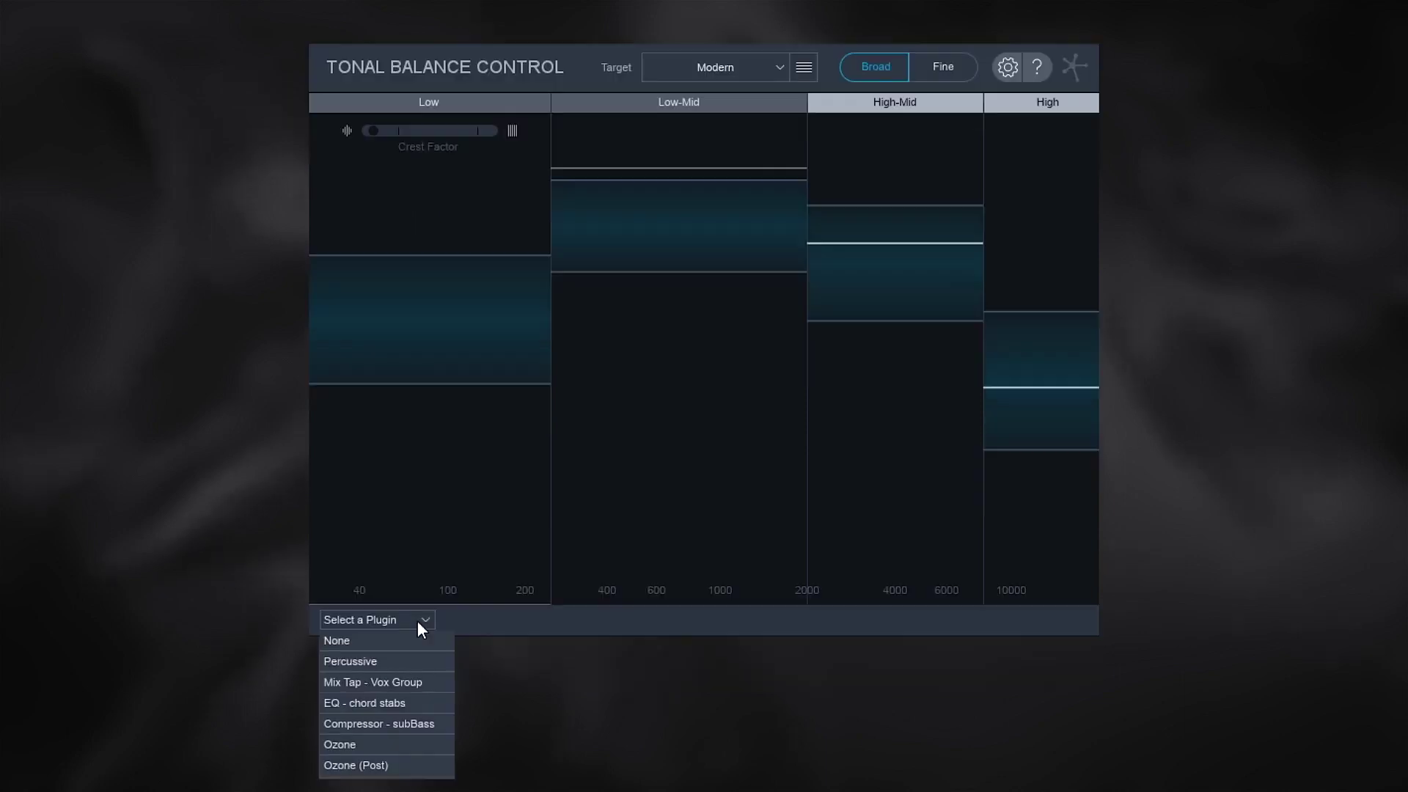
click(362, 703)
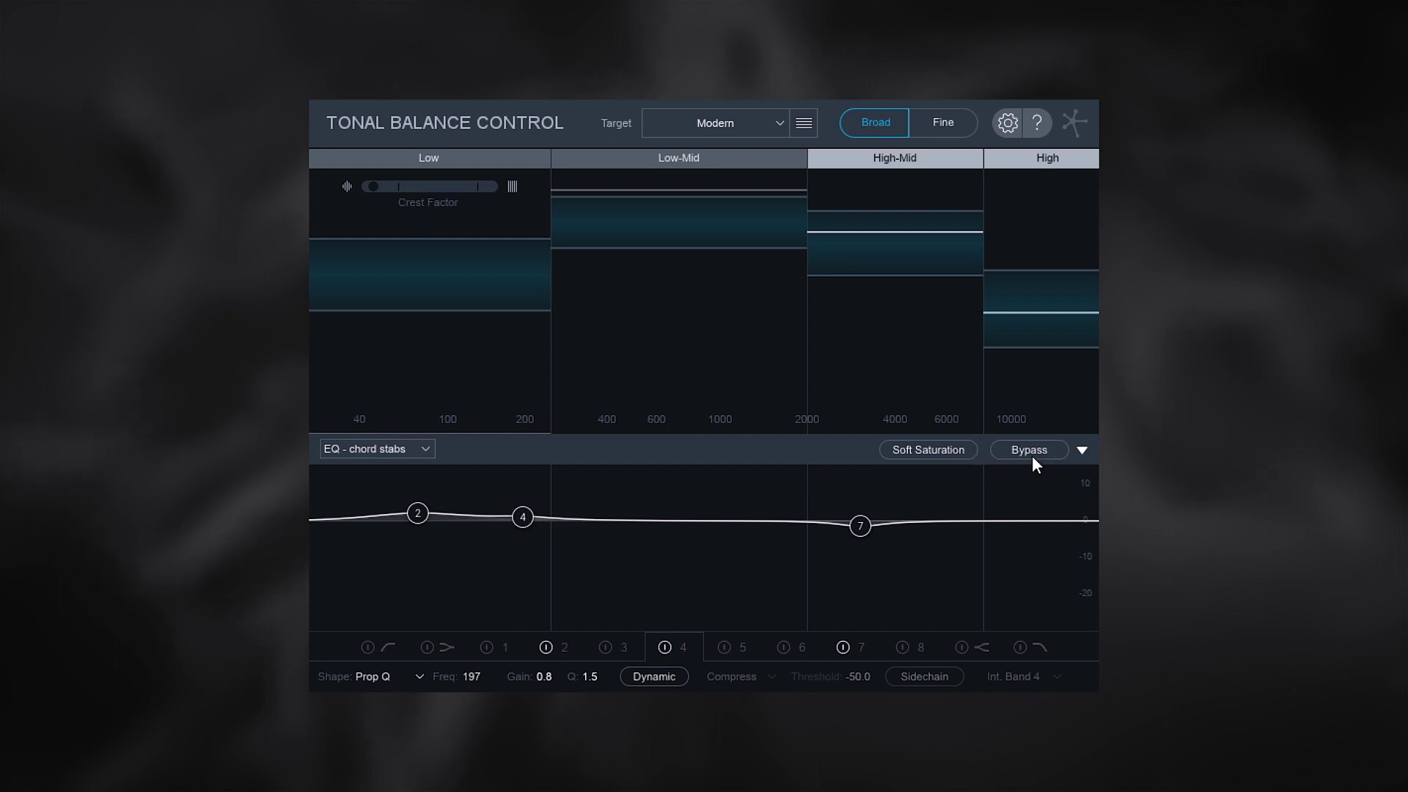
click(659, 677)
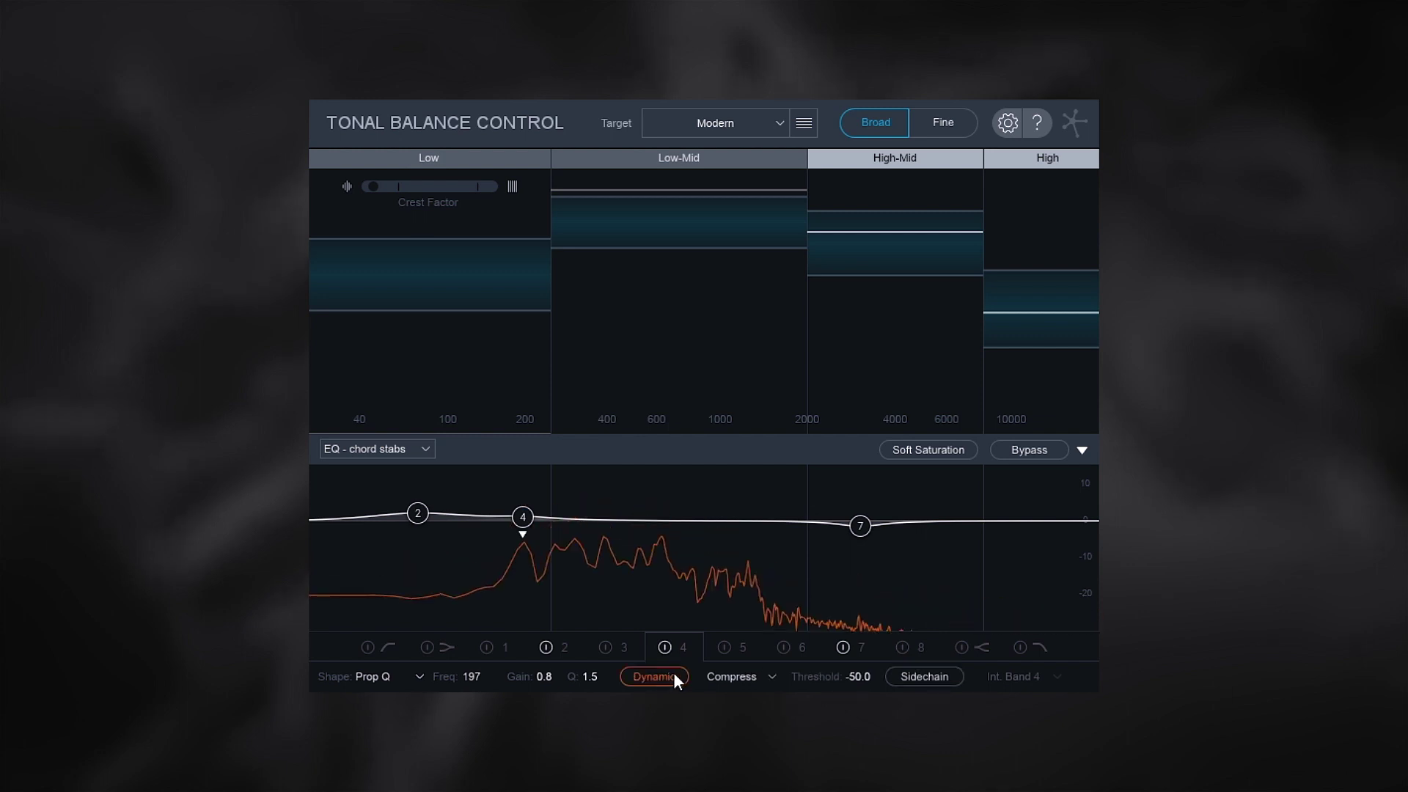
click(917, 678)
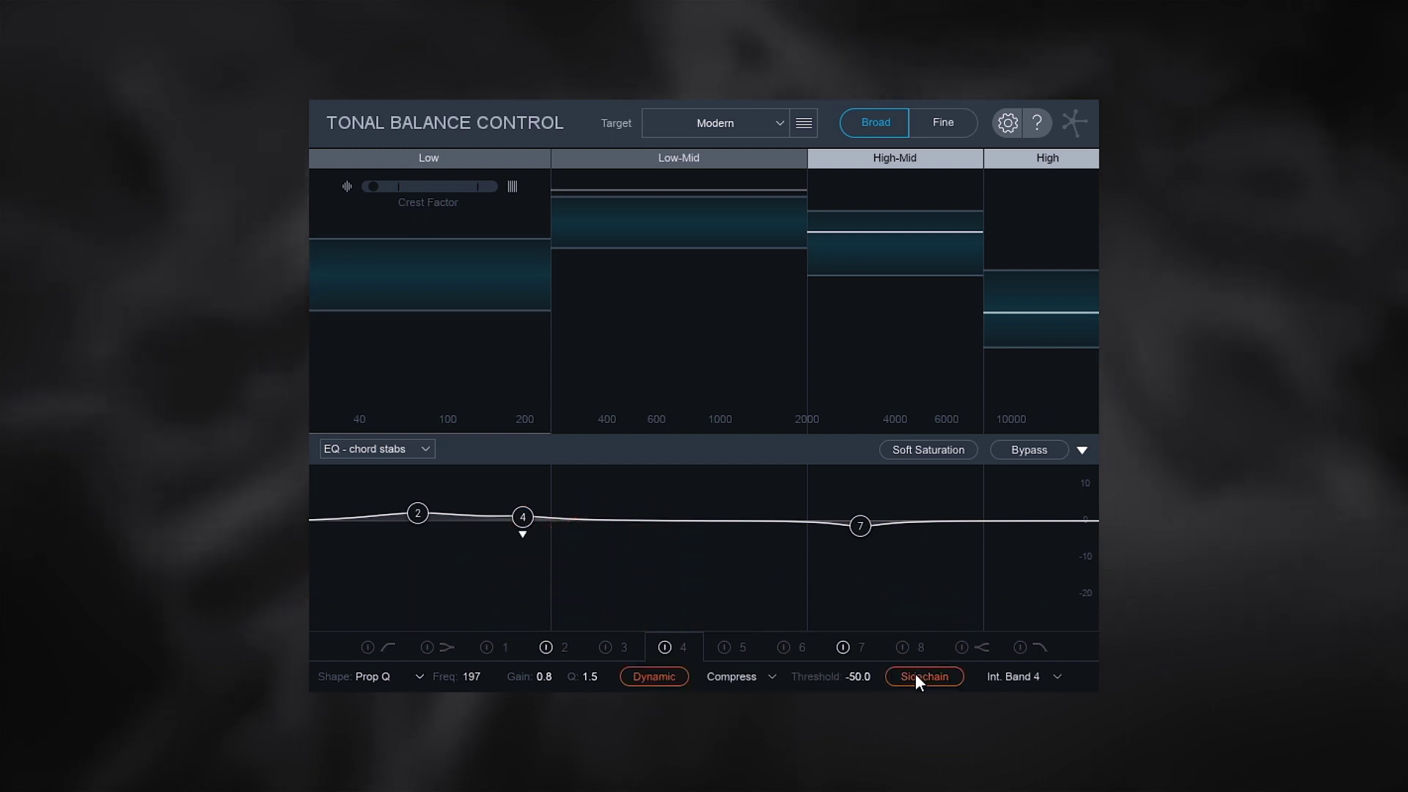
- Toggle band 2 off and back on, then select band 7 to view its settings
click(546, 648)
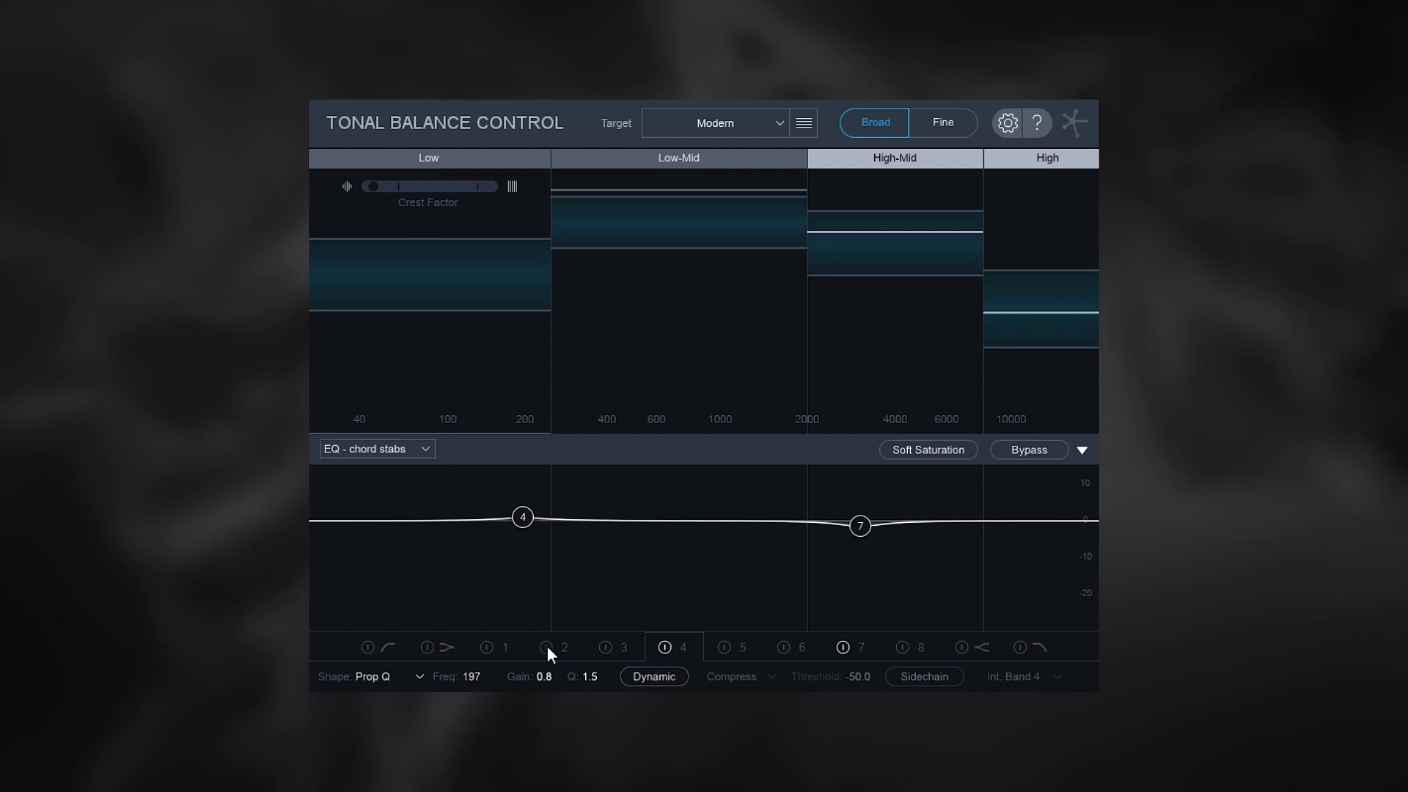
click(853, 647)
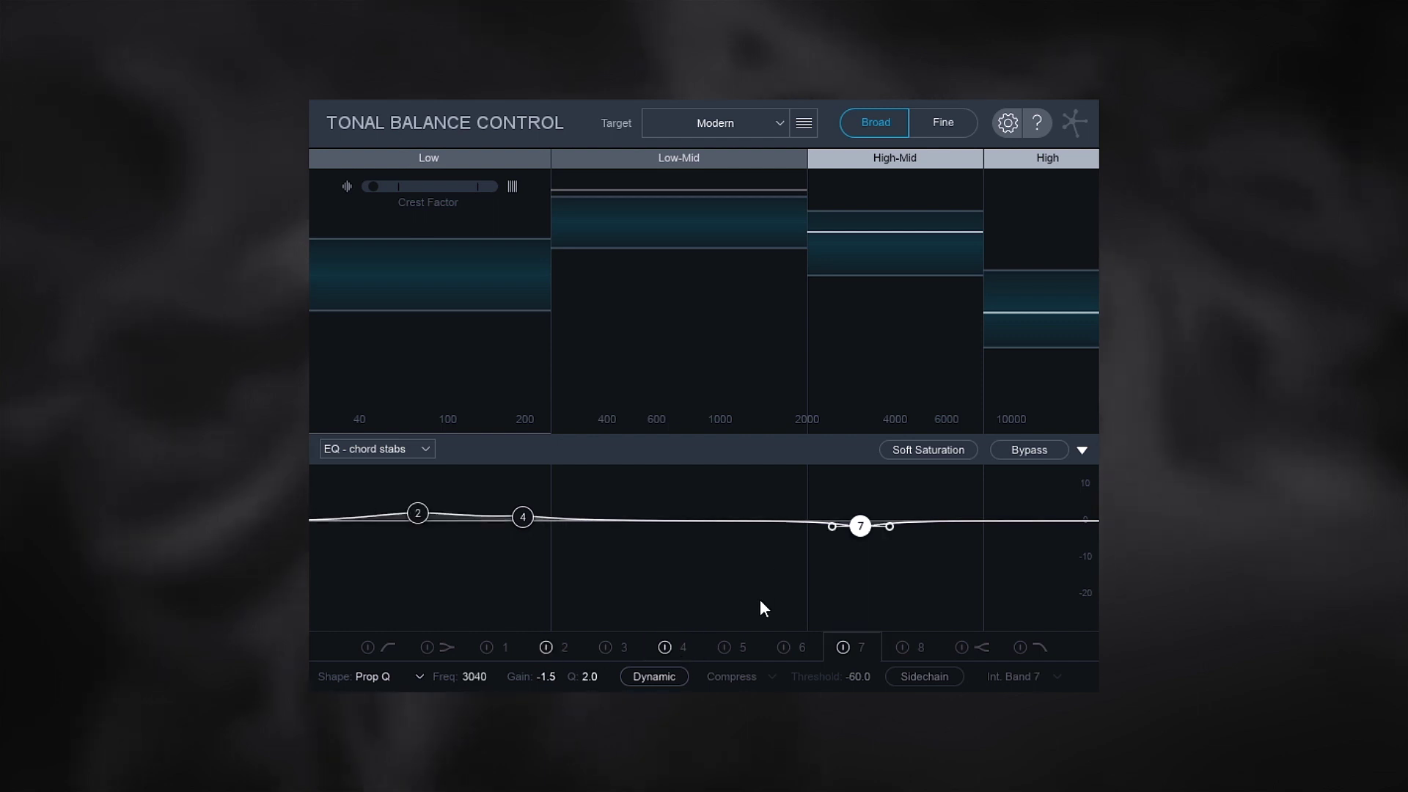
click(396, 452)
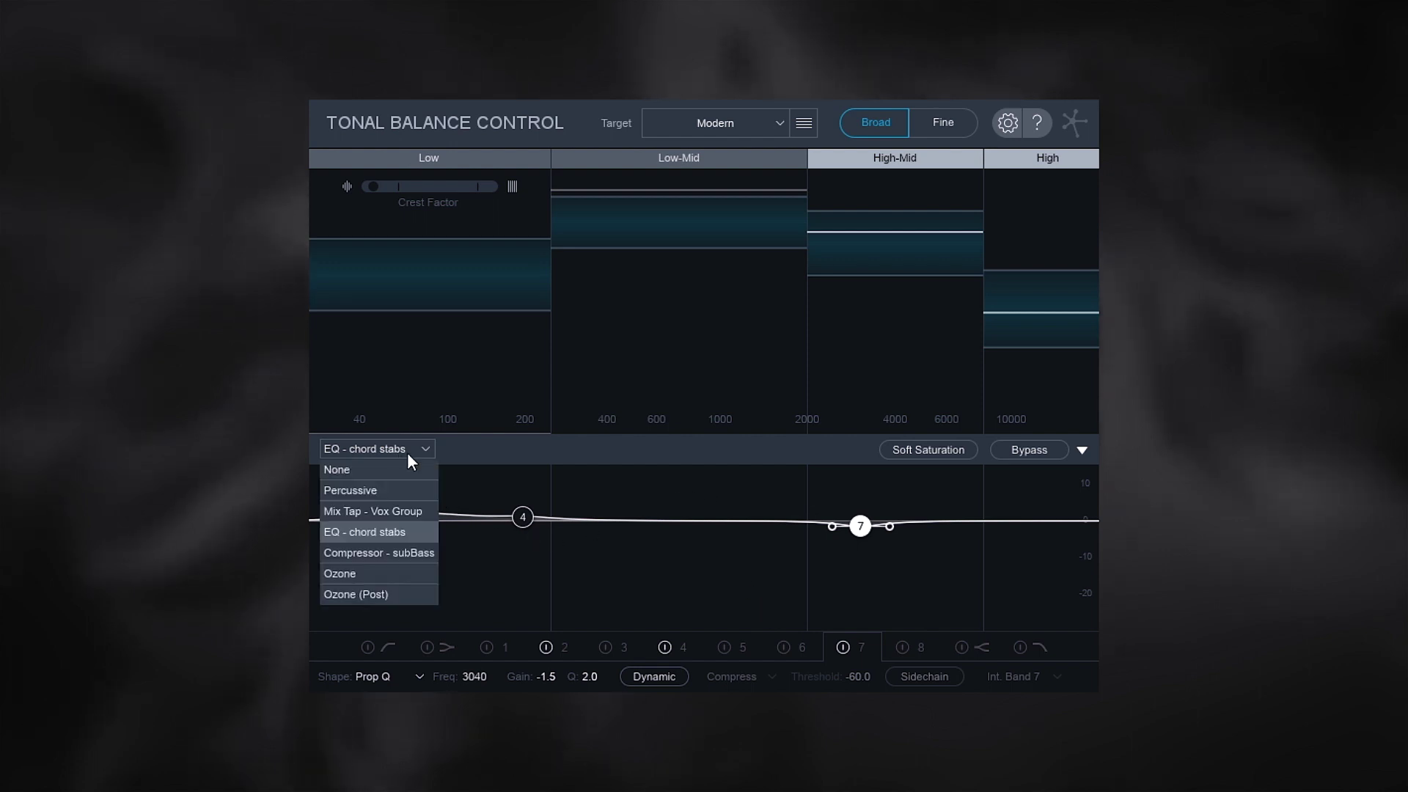
- Load the Ozone EQ instance and check band 1's Shape menu, leaving it unchanged
click(355, 573)
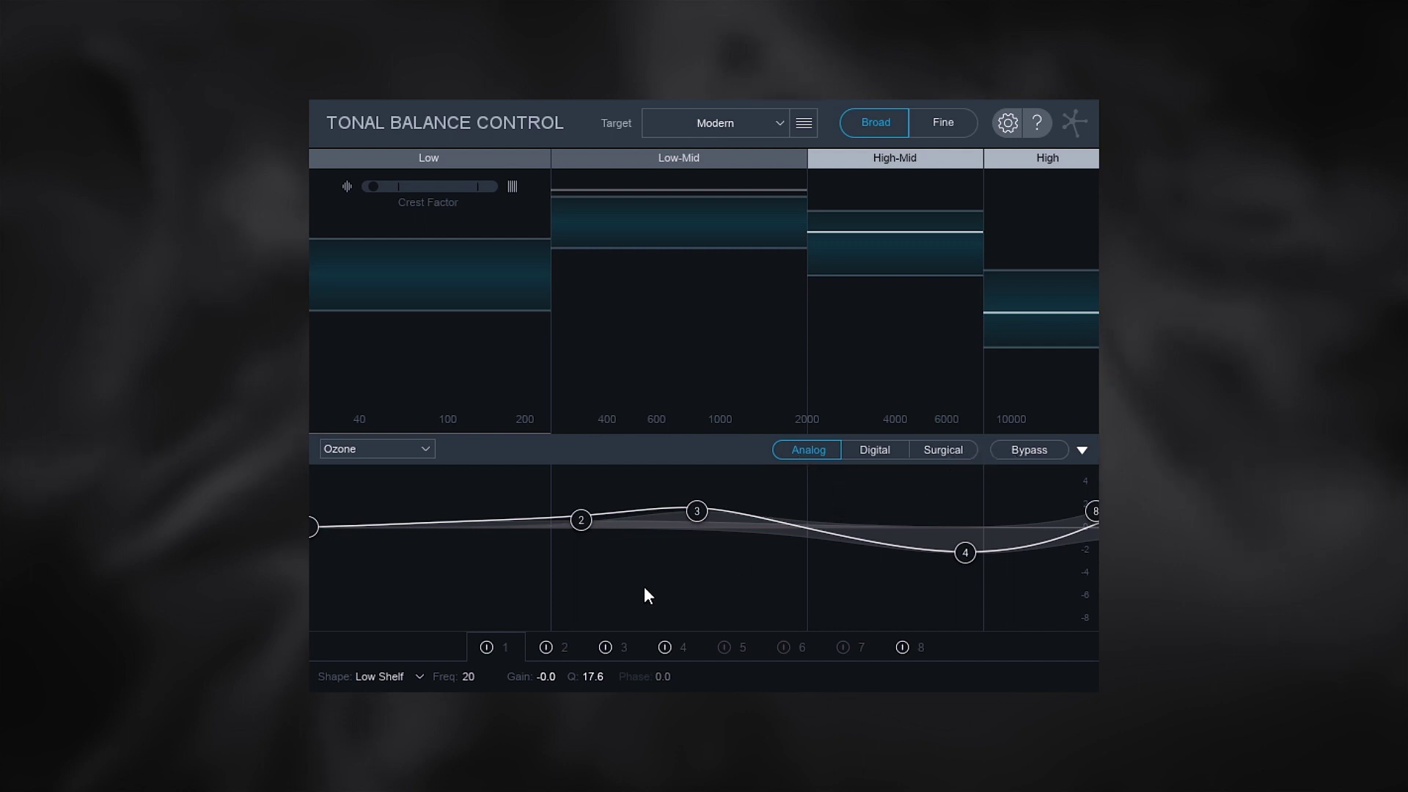
click(417, 677)
mouse_move(456, 661)
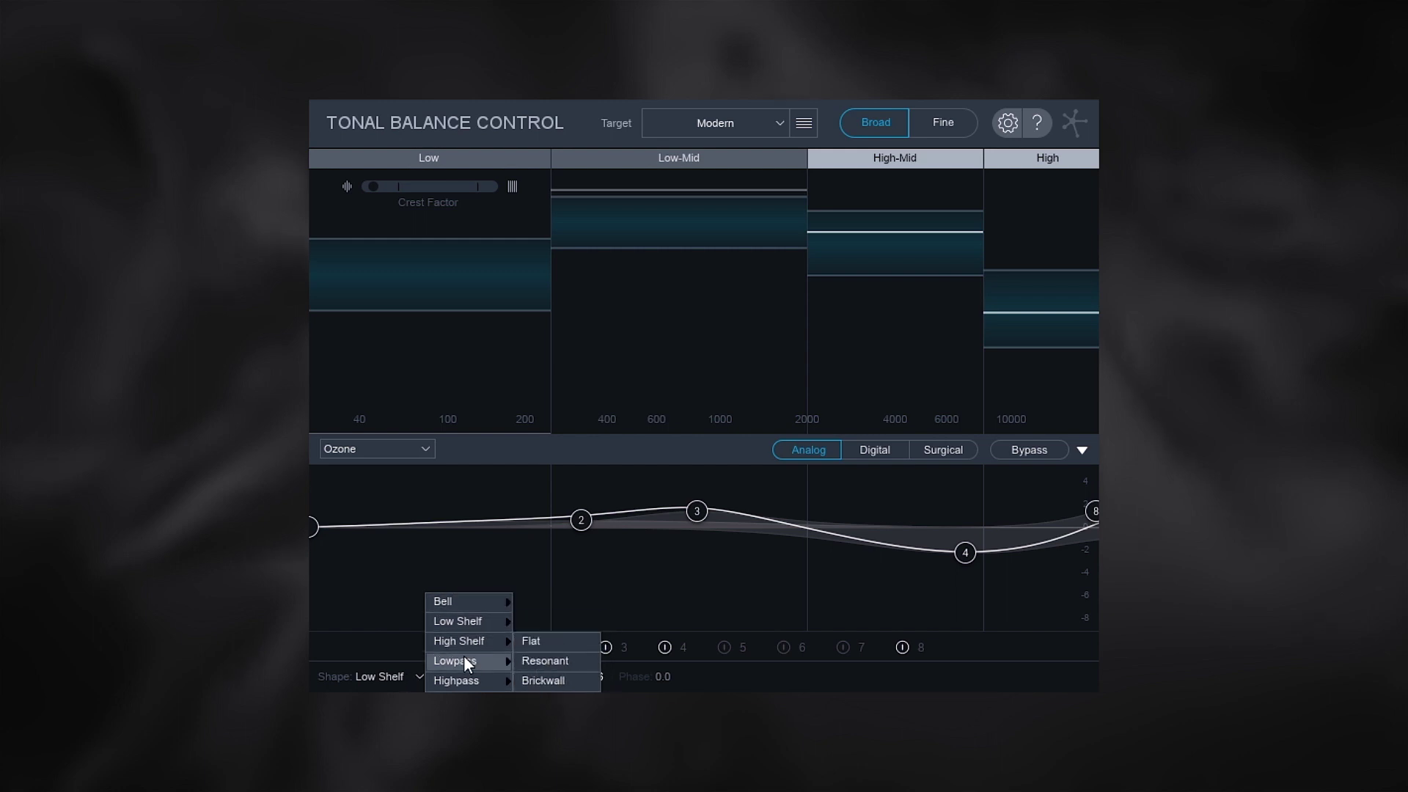
click(702, 659)
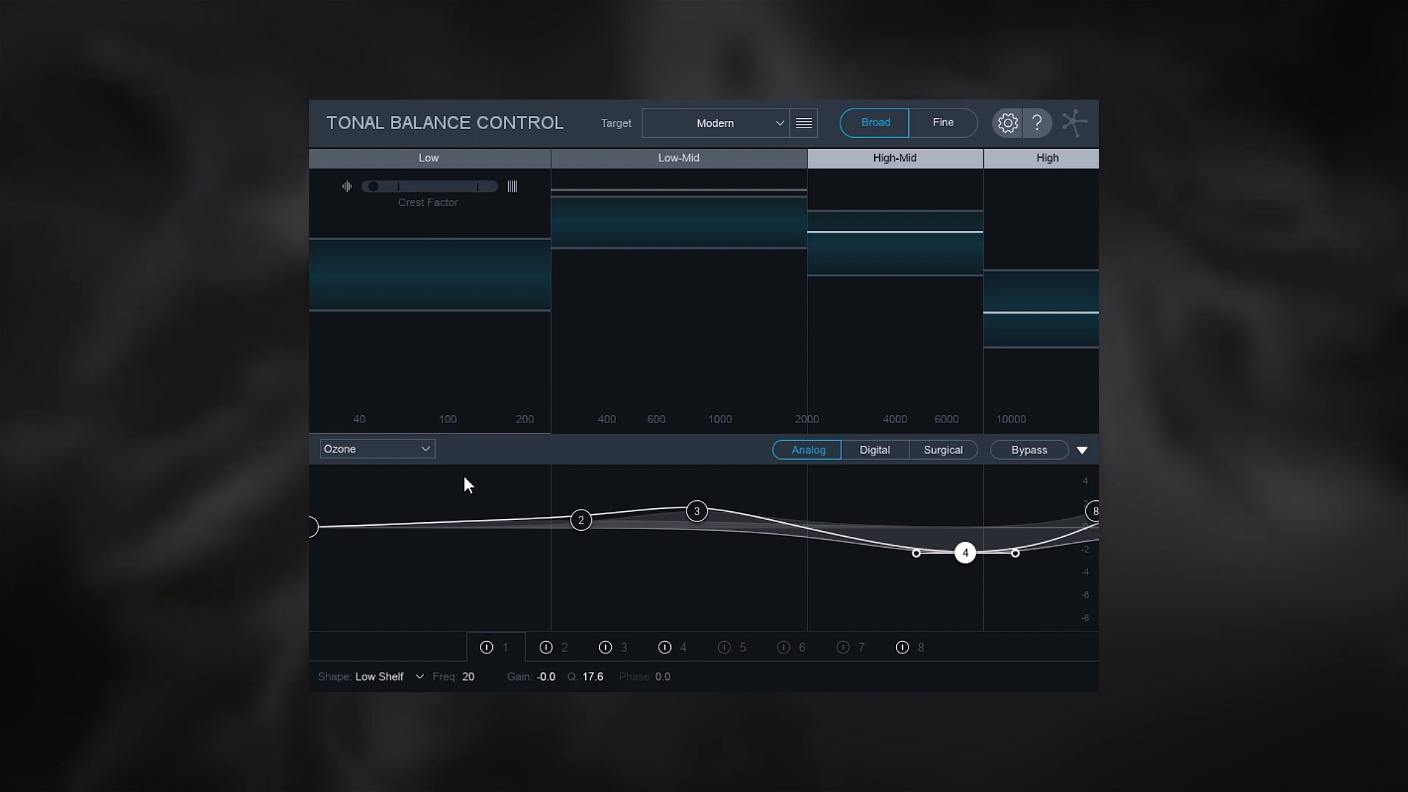
- Select the Mix Tap - Vox Group instance from the plugin list
click(427, 451)
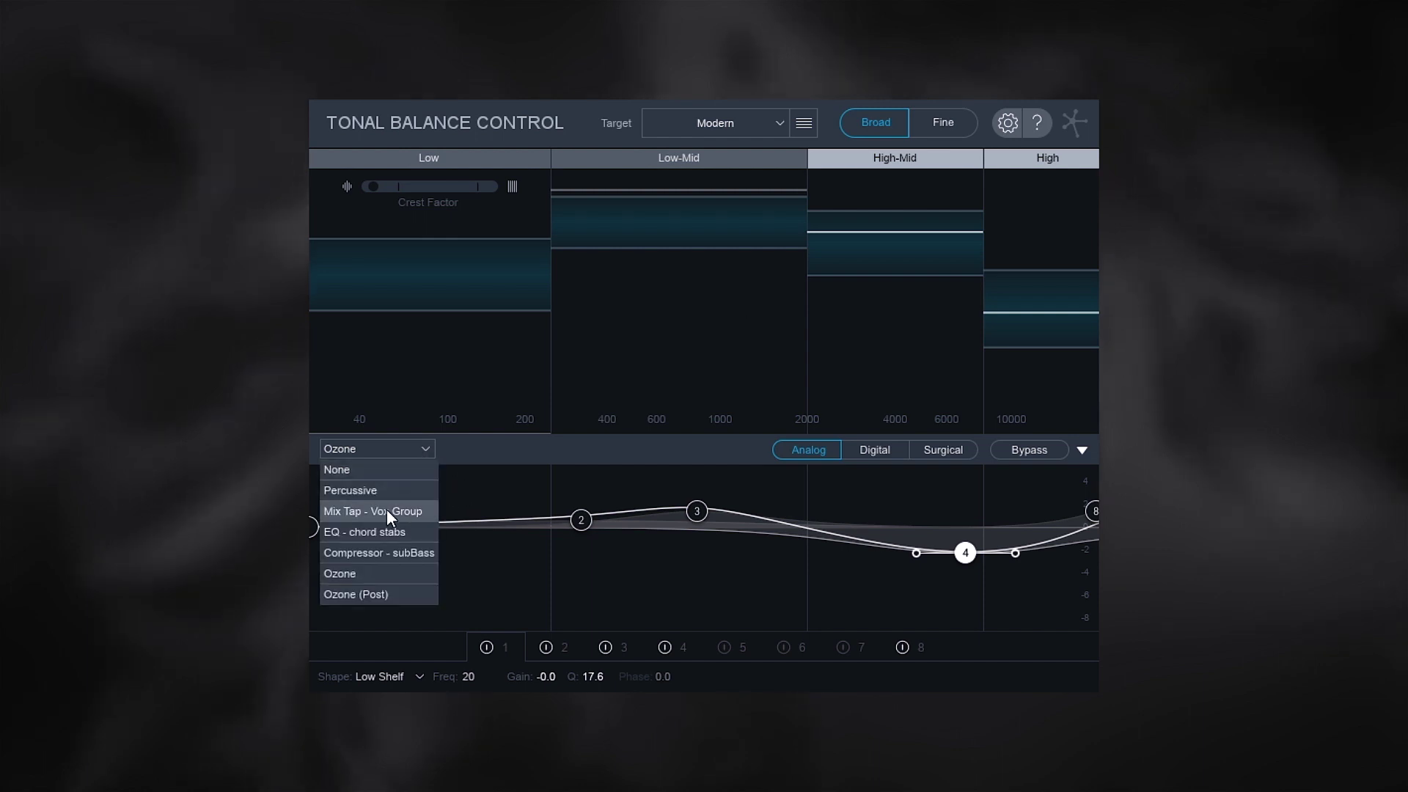
click(367, 512)
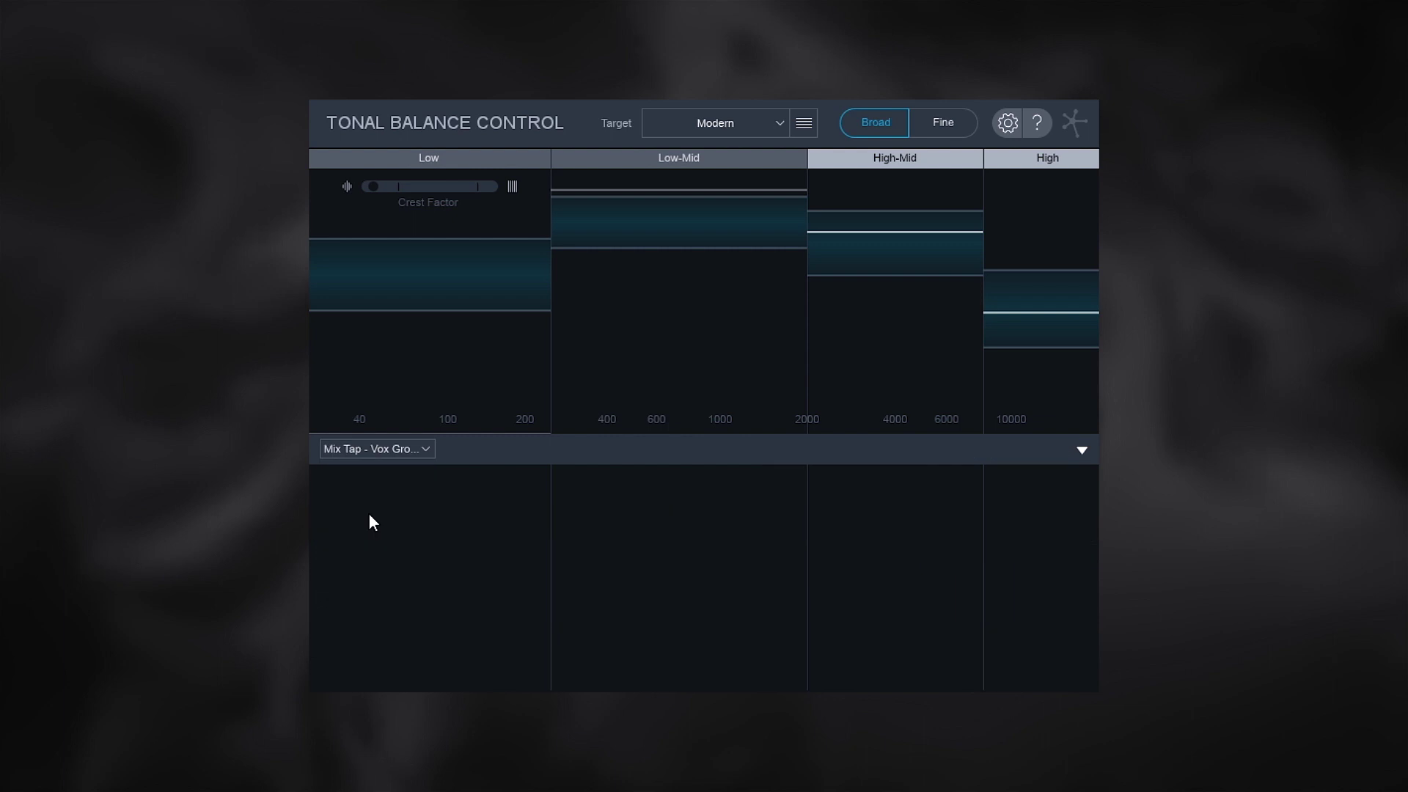